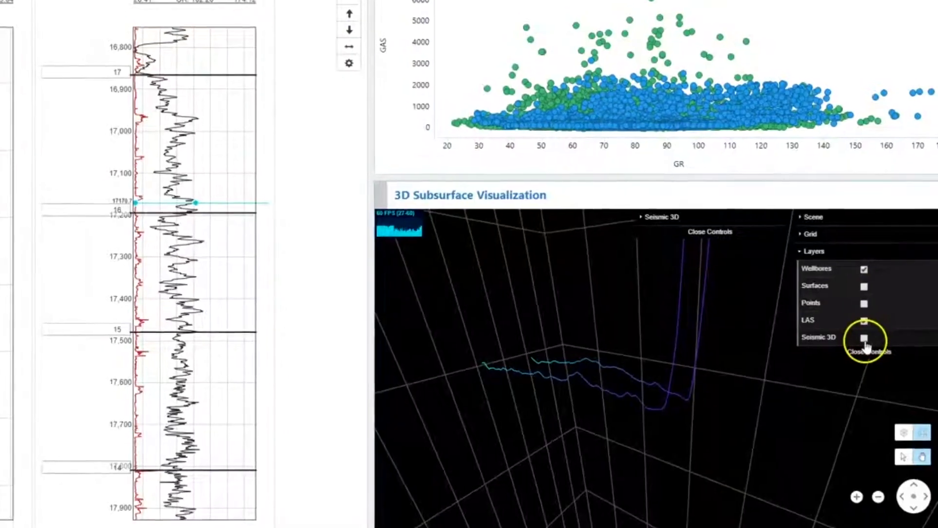
# Orbit the 3D Subsurface Visualization scene so the wellbores swing toward the right.
pyautogui.moveTo(702, 393); pyautogui.dragTo(591, 381)
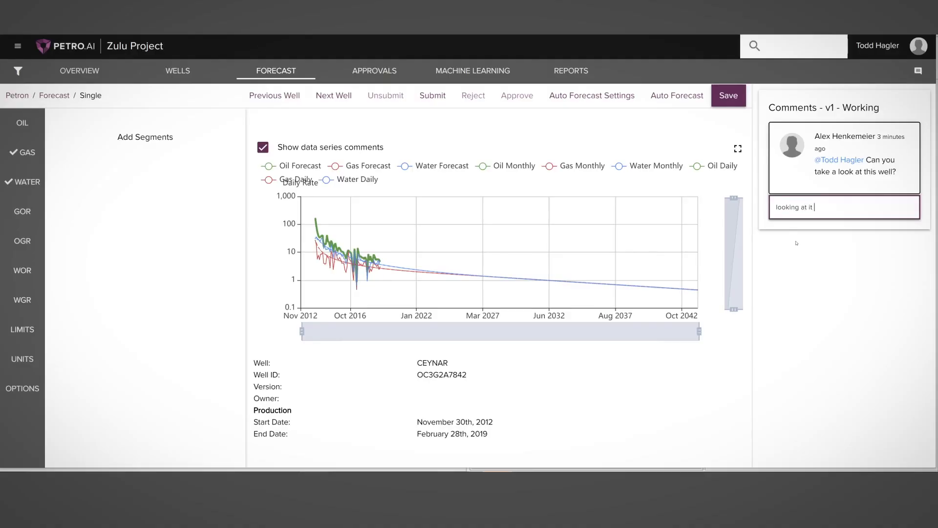
pyautogui.write('now')
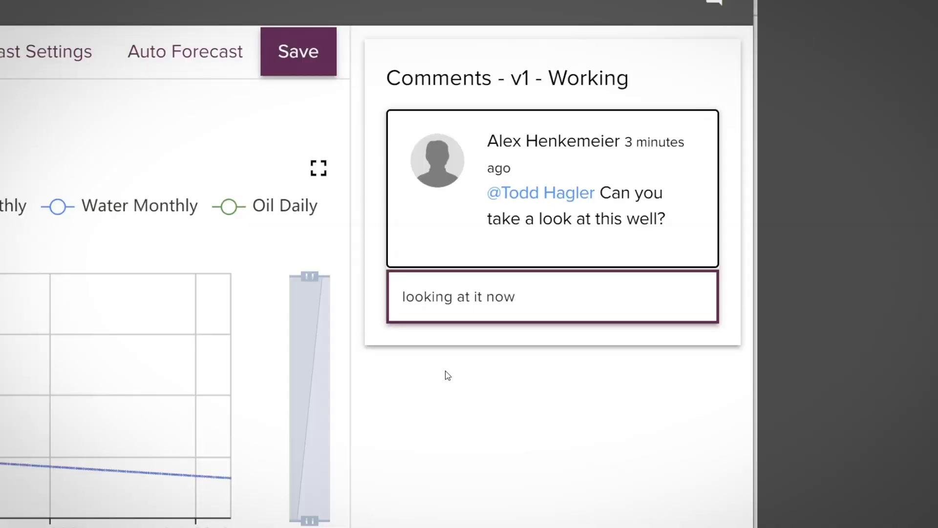
# Submit the reply 'looking at it now' in the CEYNAR forecast Comments panel.
pyautogui.press('Return')
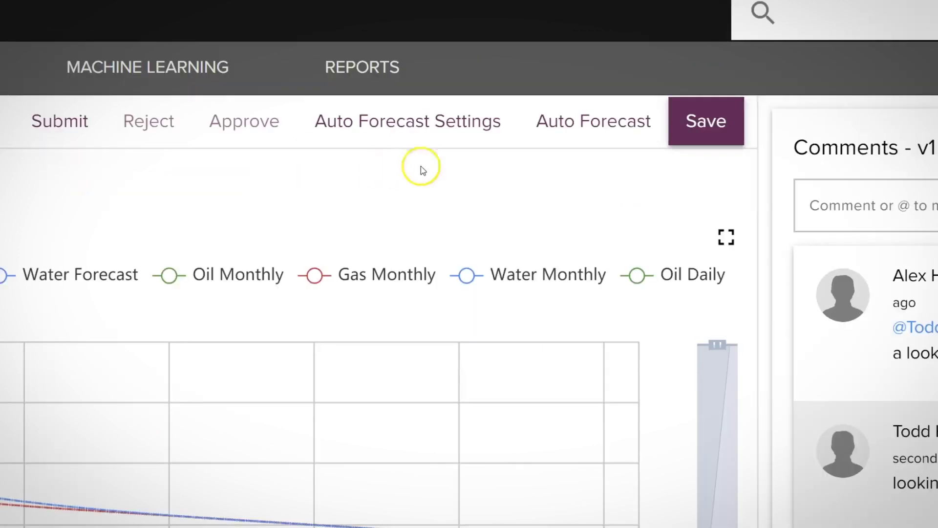
pyautogui.click(551, 143)
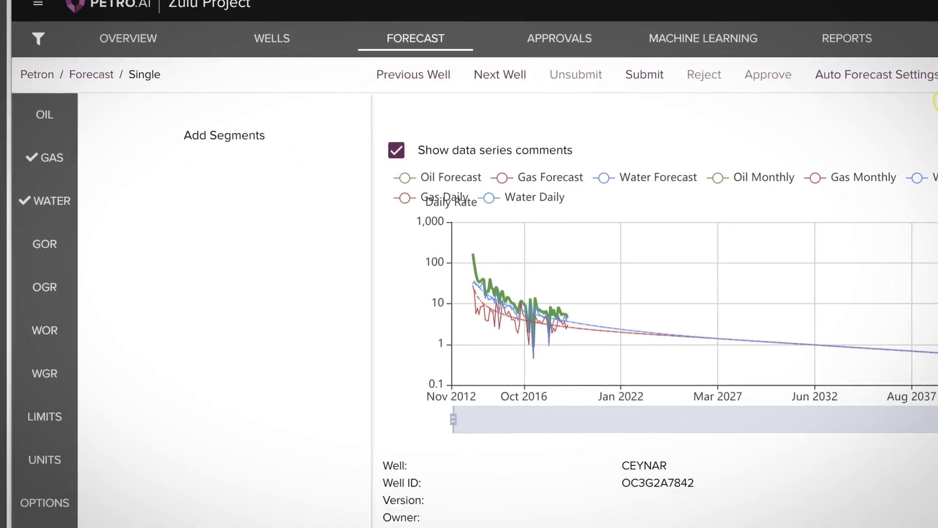